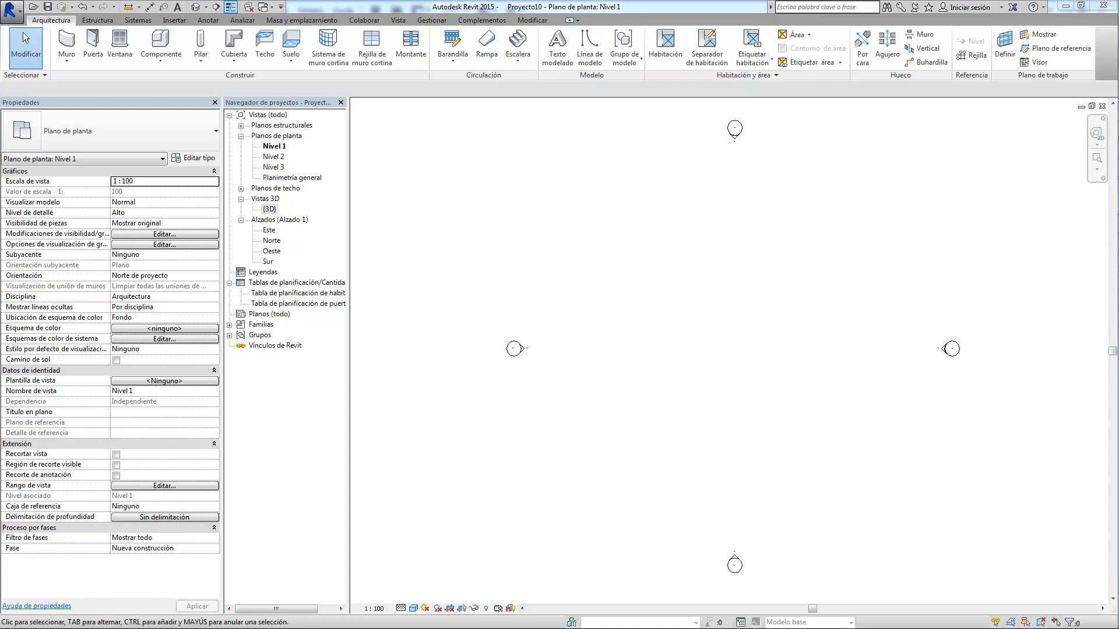
# Step: Start a toposurface from imported points using the file Esc. Ceuta Abajo Corte.csv
pyautogui.click(307, 21)
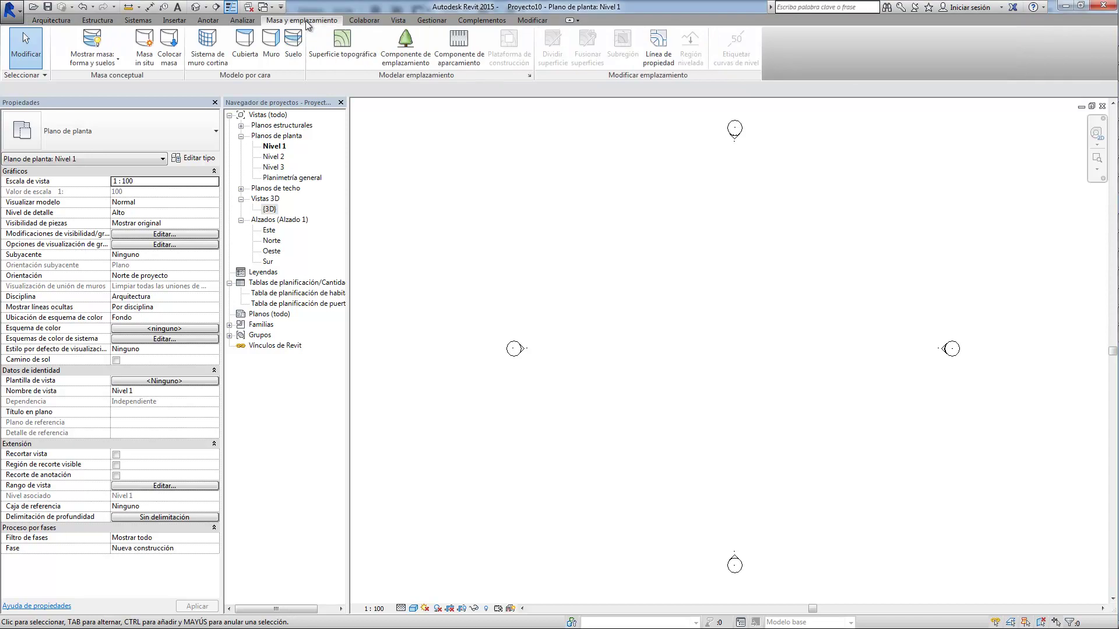
pyautogui.click(342, 44)
pyautogui.click(600, 61)
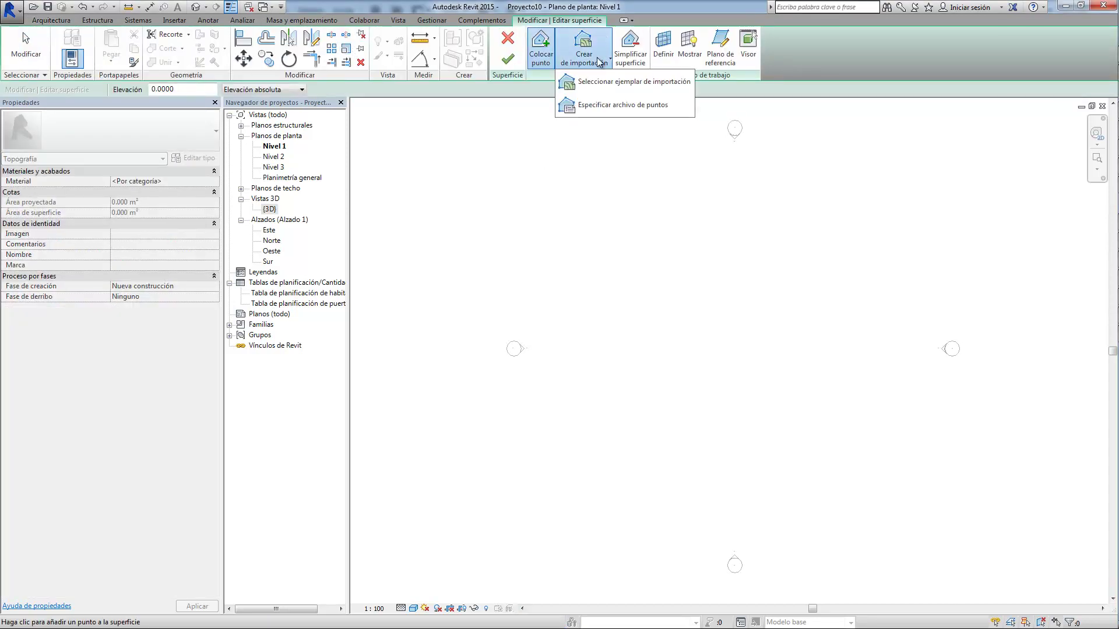
pyautogui.click(614, 107)
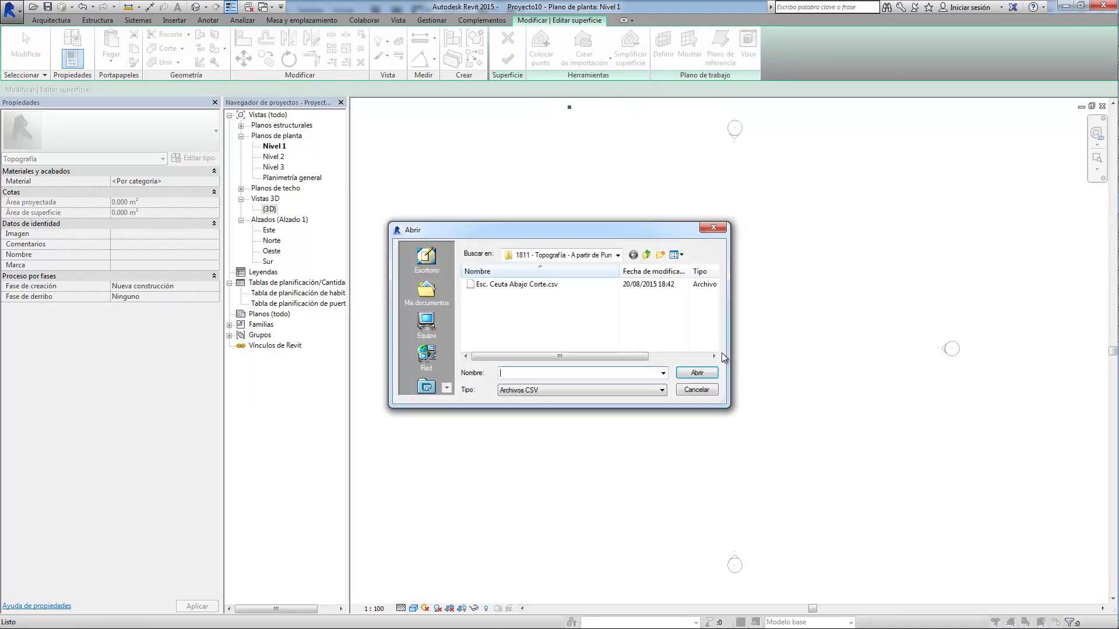
pyautogui.click(505, 286)
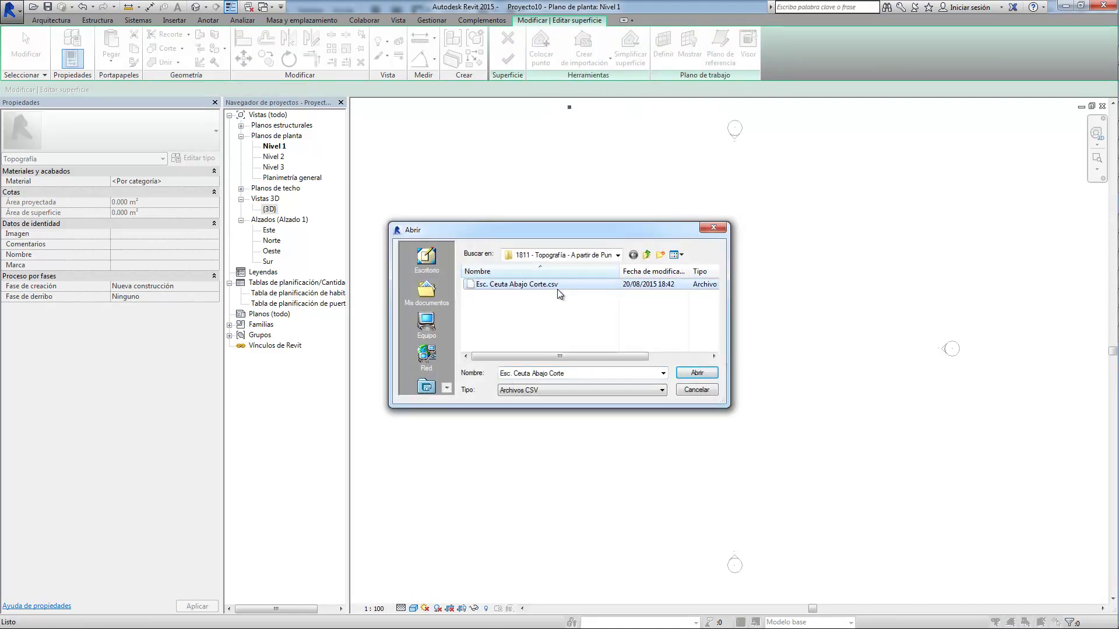
pyautogui.click(697, 373)
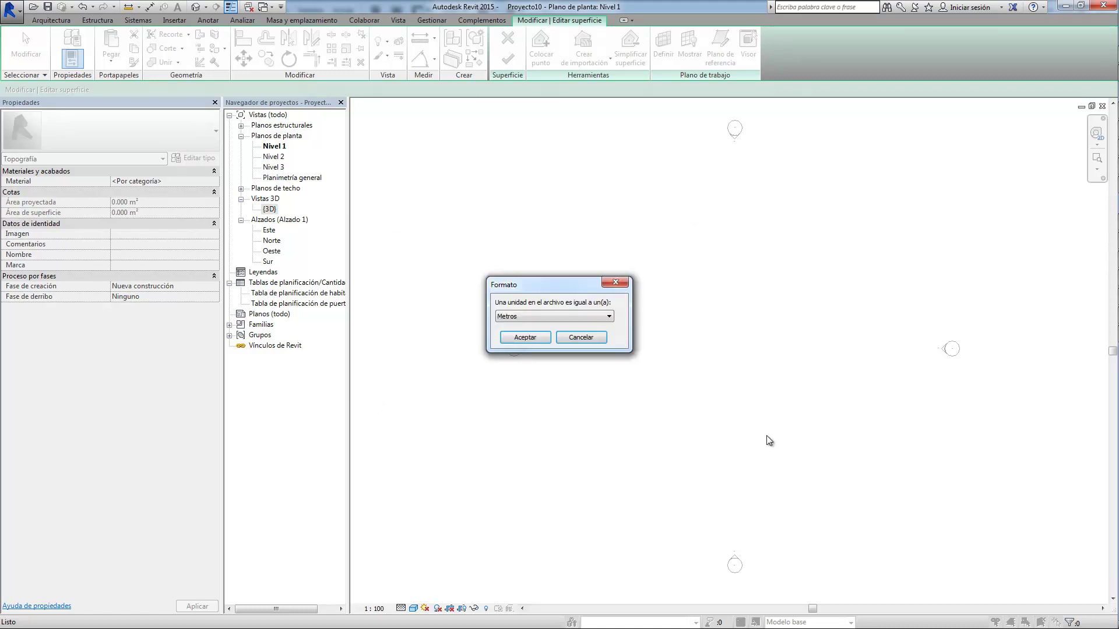
# Step: Read the point file in centimetres, dismiss the far-points warning and finish the surface
pyautogui.click(576, 315)
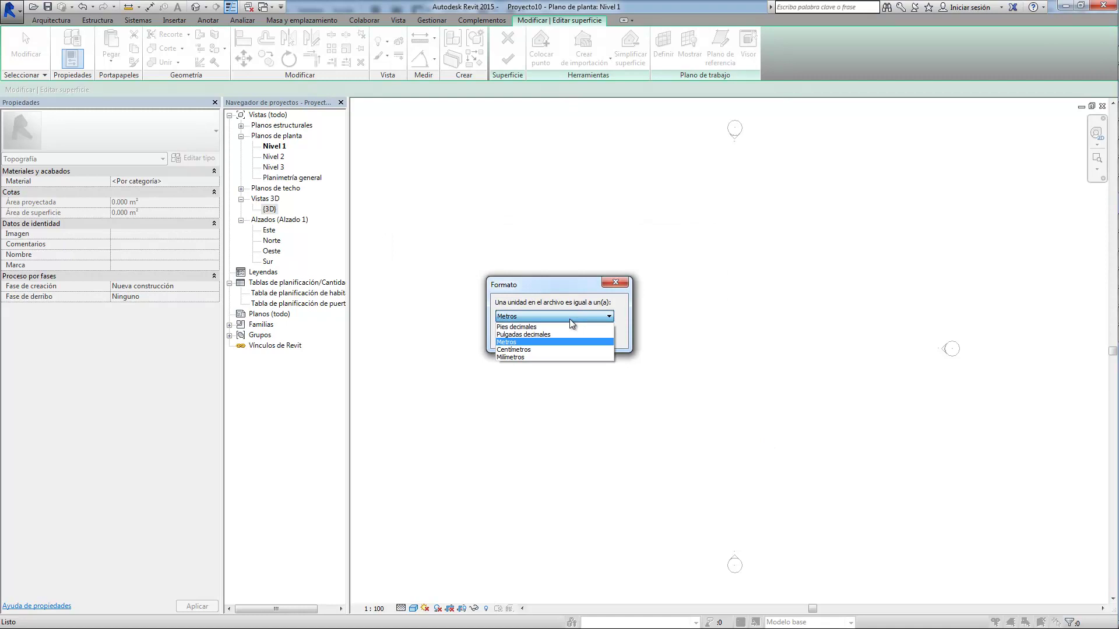
pyautogui.click(538, 349)
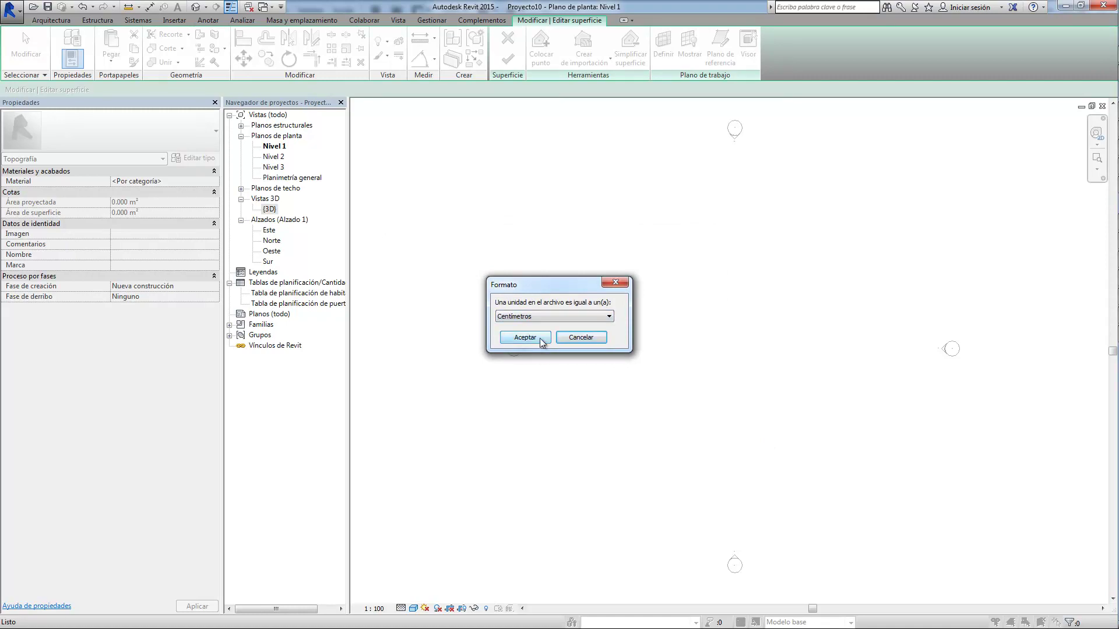
pyautogui.click(525, 337)
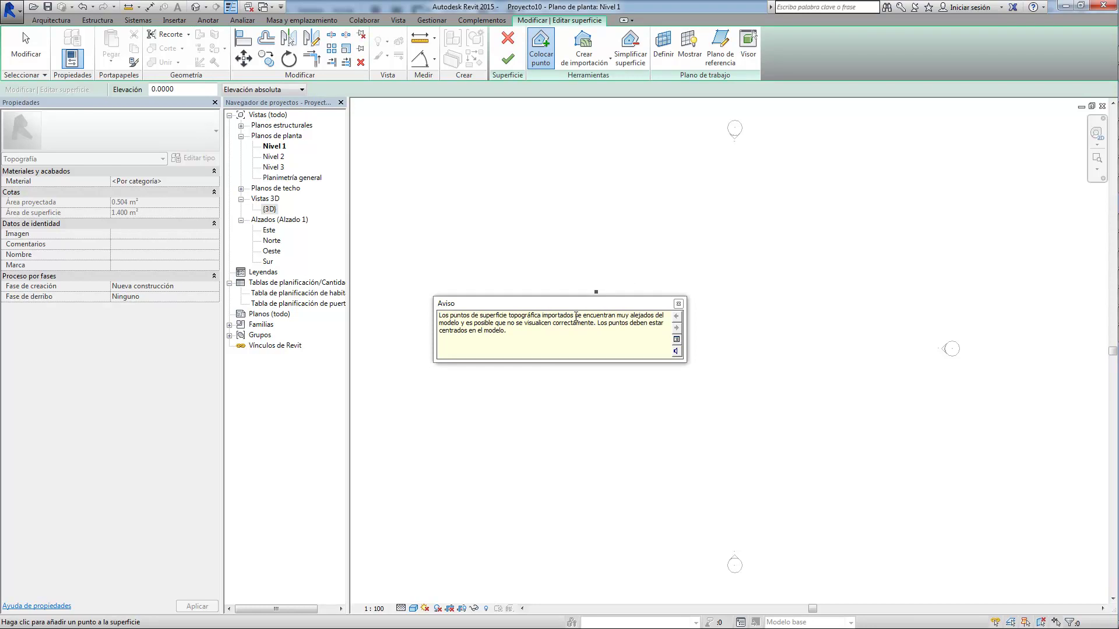
pyautogui.click(679, 303)
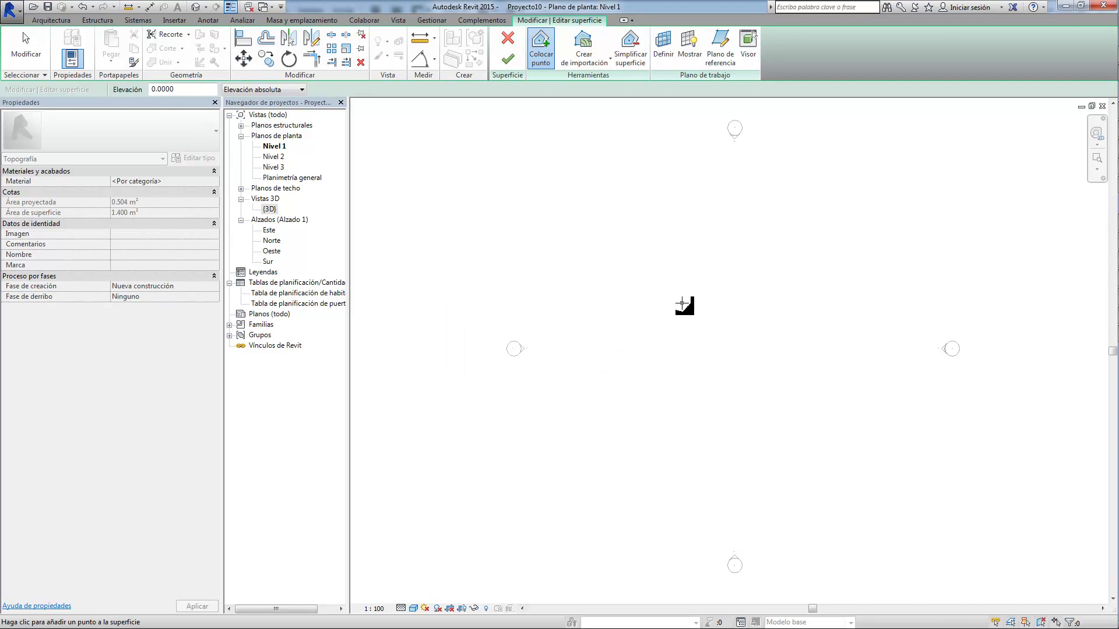
pyautogui.click(508, 62)
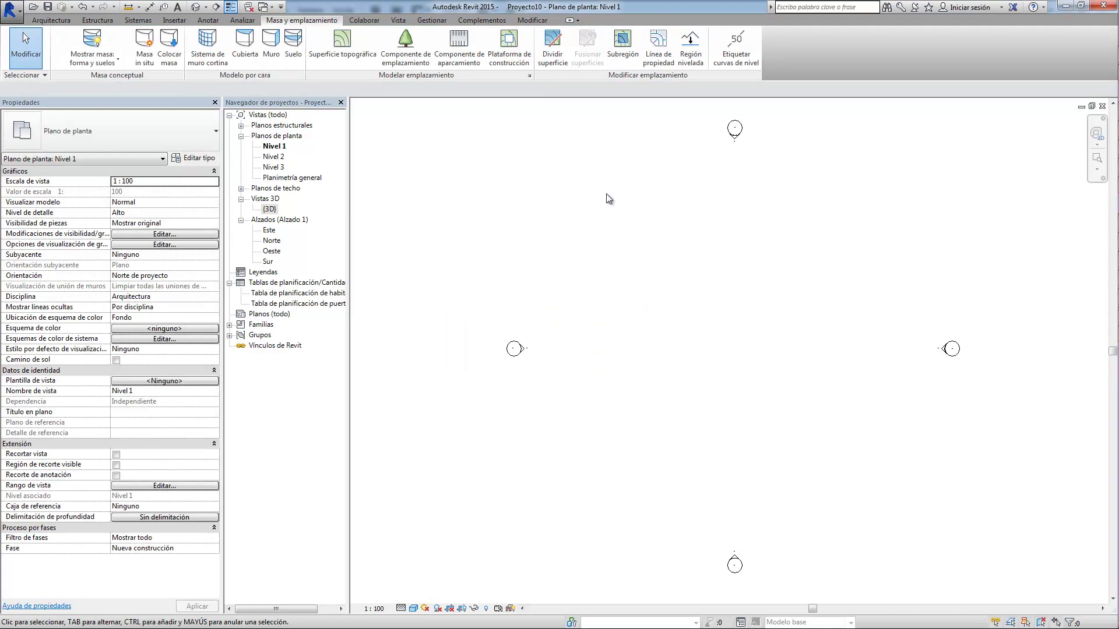
# Step: Open the {3D} view and orbit, zoom and pan to inspect the terrain spike
pyautogui.doubleClick(269, 209)
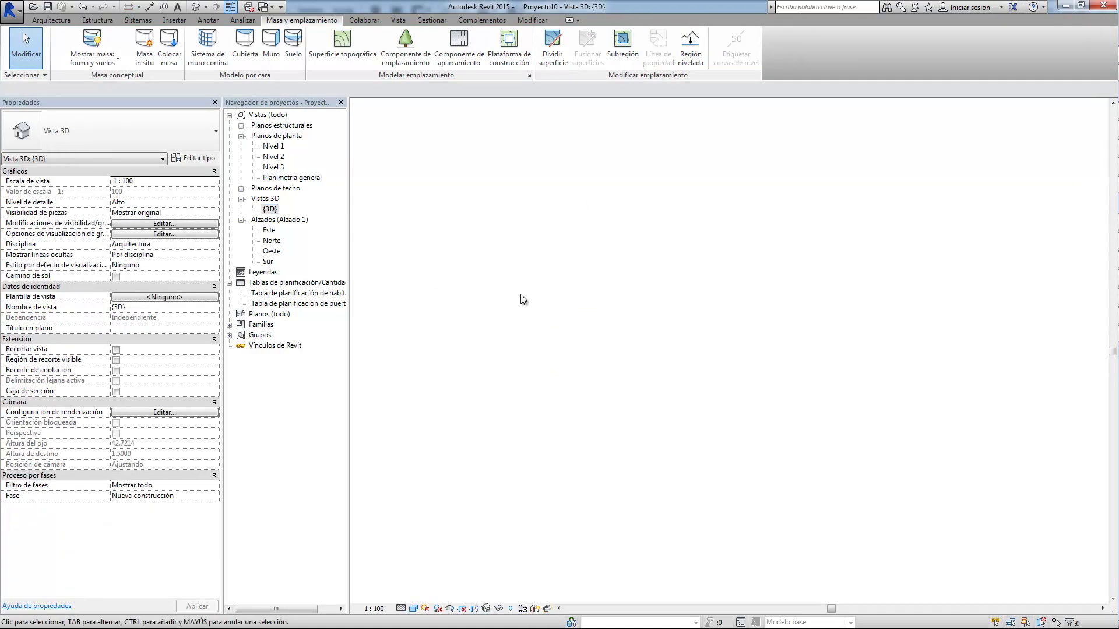
pyautogui.moveTo(804, 392)
pyautogui.keyDown('shift'); pyautogui.mouseDown(button='middle')
pyautogui.moveTo(728, 444)
pyautogui.moveTo(532, 383)
pyautogui.moveTo(479, 327)
pyautogui.moveTo(452, 186)
pyautogui.mouseUp(button='middle'); pyautogui.keyUp('shift')
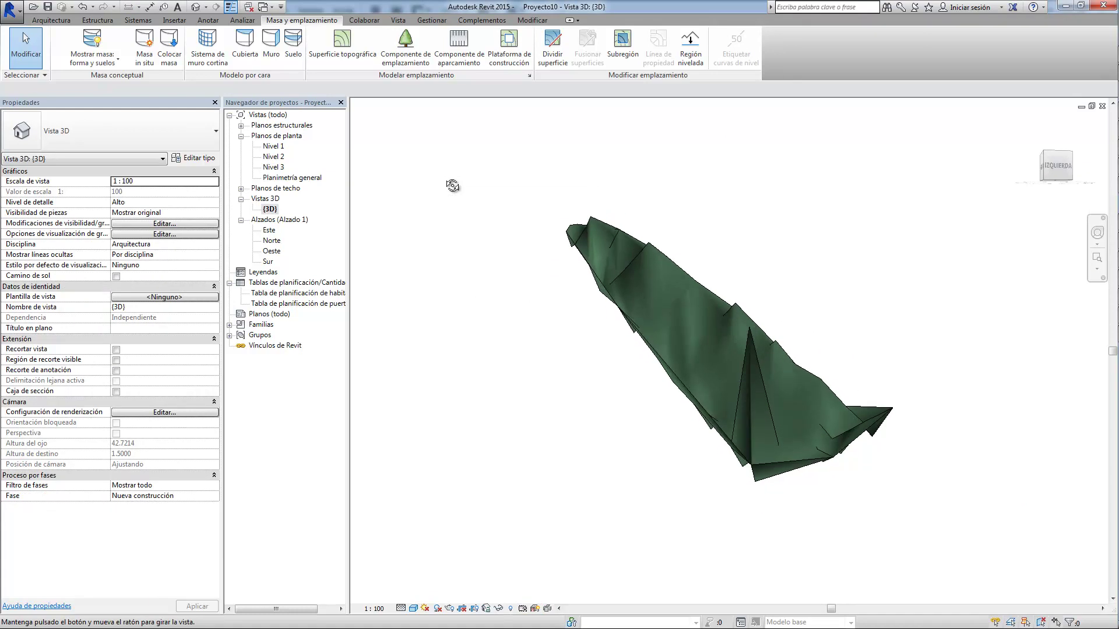
pyautogui.scroll(2, 736, 394)
pyautogui.scroll(2, 737, 394)
pyautogui.scroll(2, 641, 456)
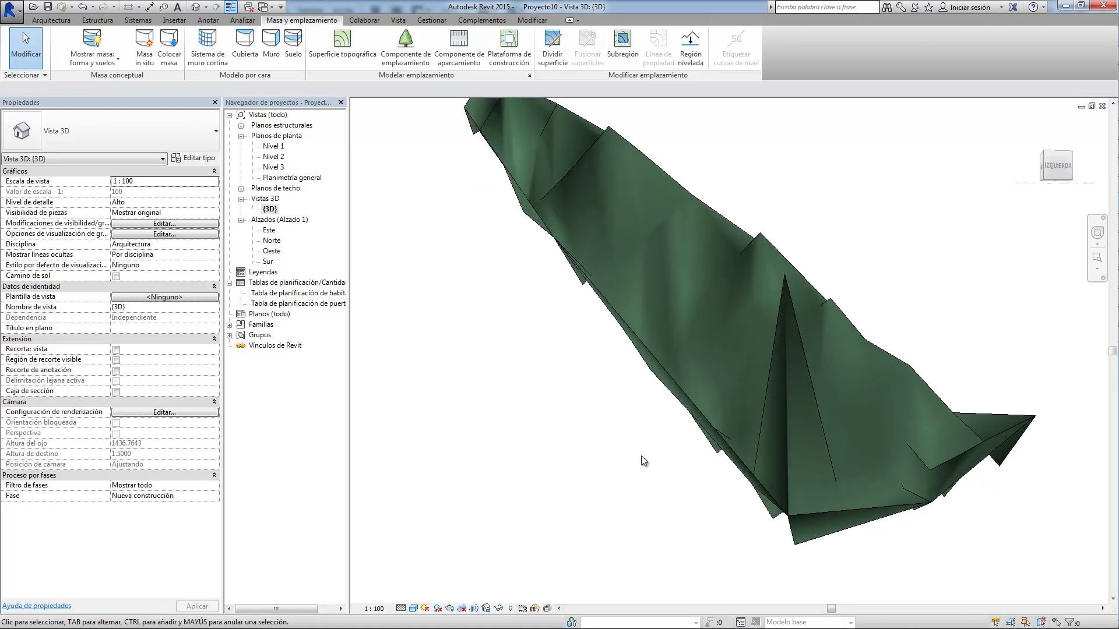
pyautogui.moveTo(640, 455); pyautogui.dragTo(614, 529, button='middle')
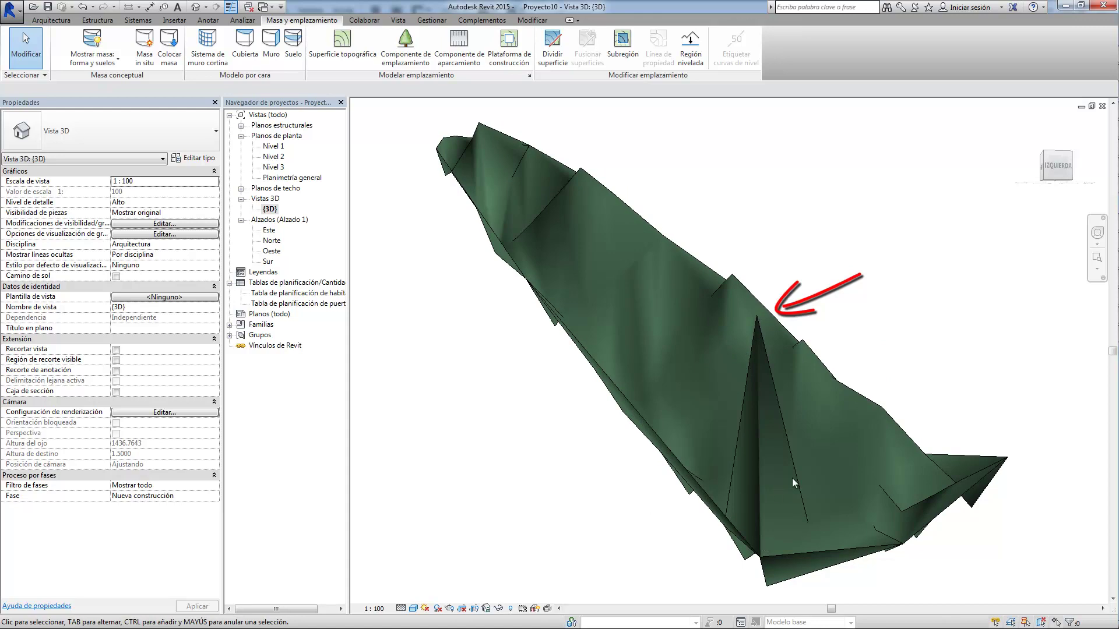
pyautogui.moveTo(766, 418)
pyautogui.keyDown('shift'); pyautogui.mouseDown(button='middle')
pyautogui.moveTo(857, 480)
pyautogui.moveTo(711, 487)
pyautogui.moveTo(589, 437)
pyautogui.moveTo(656, 447)
pyautogui.mouseUp(button='middle'); pyautogui.keyUp('shift')
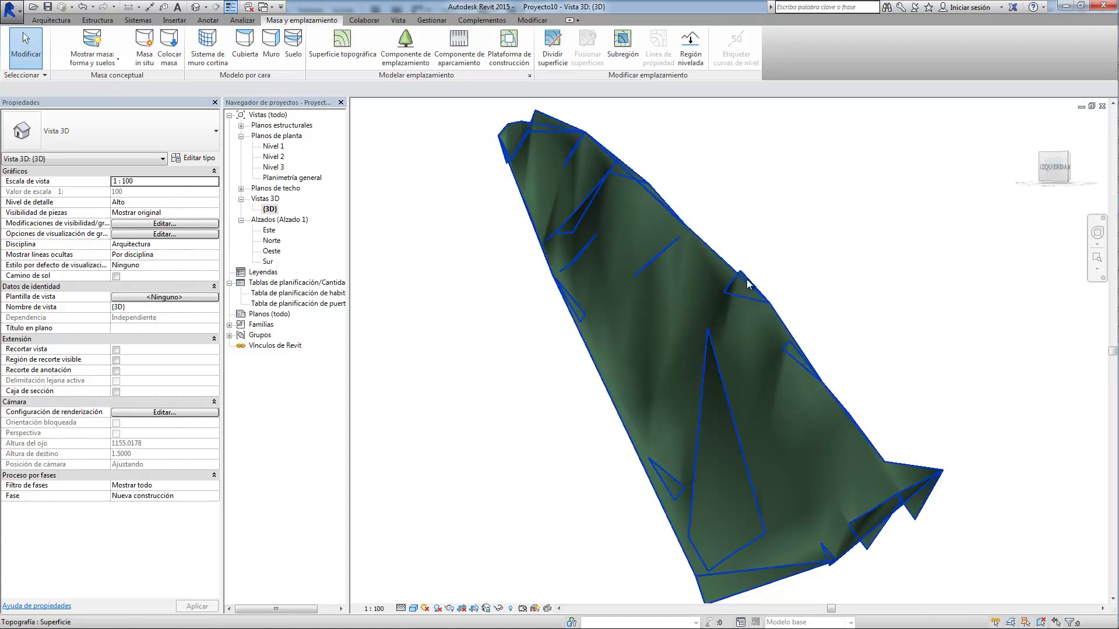
# Step: Edit the toposurface points and copy the elevation of a point beside the spike
pyautogui.click(725, 330)
pyautogui.click(507, 46)
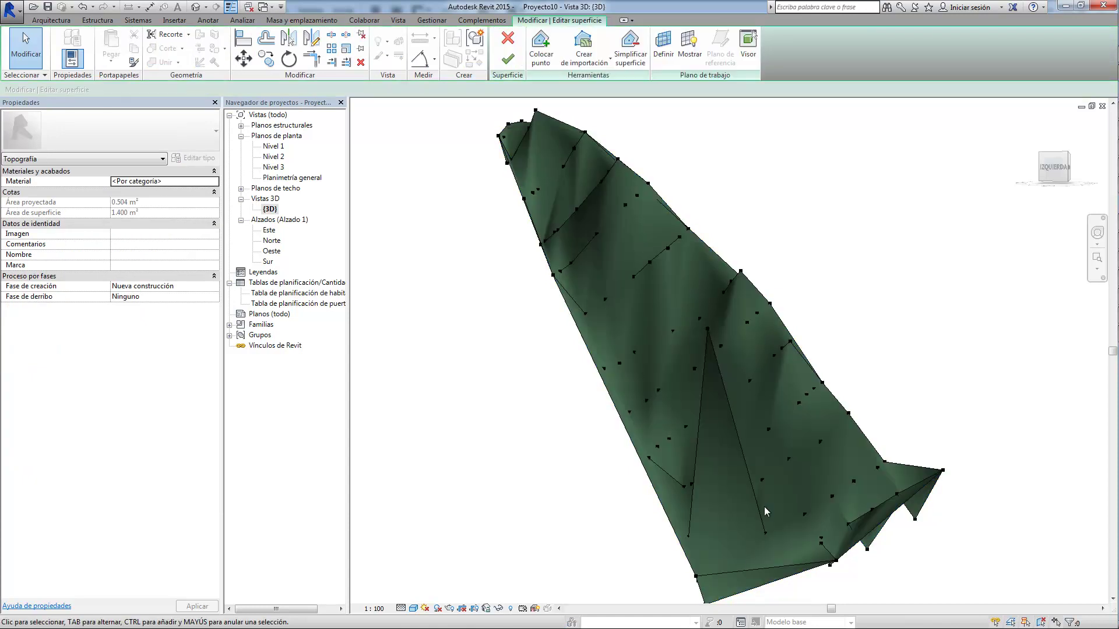
pyautogui.moveTo(748, 455)
pyautogui.keyDown('shift'); pyautogui.mouseDown(button='middle')
pyautogui.moveTo(736, 590)
pyautogui.moveTo(749, 589)
pyautogui.mouseUp(button='middle'); pyautogui.keyUp('shift')
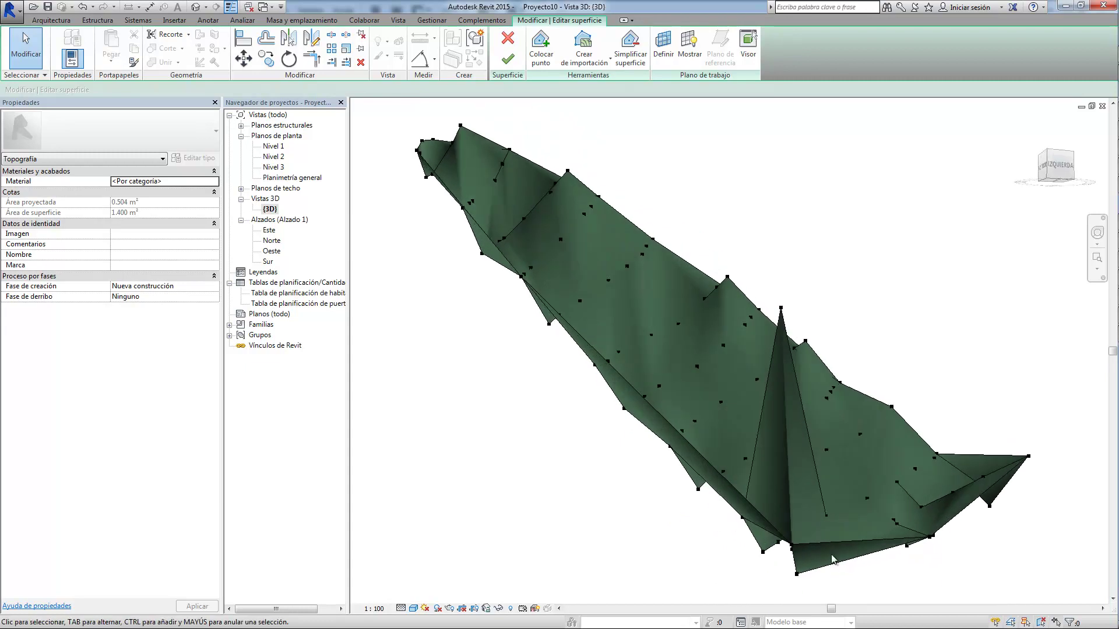
pyautogui.scroll(3, 772, 538)
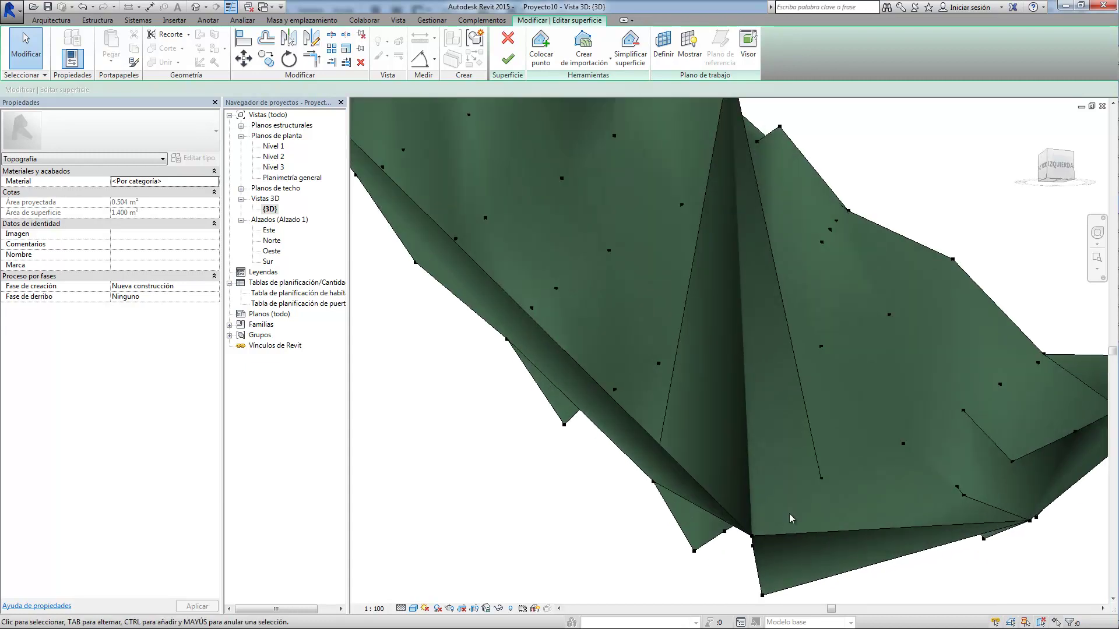
pyautogui.click(822, 479)
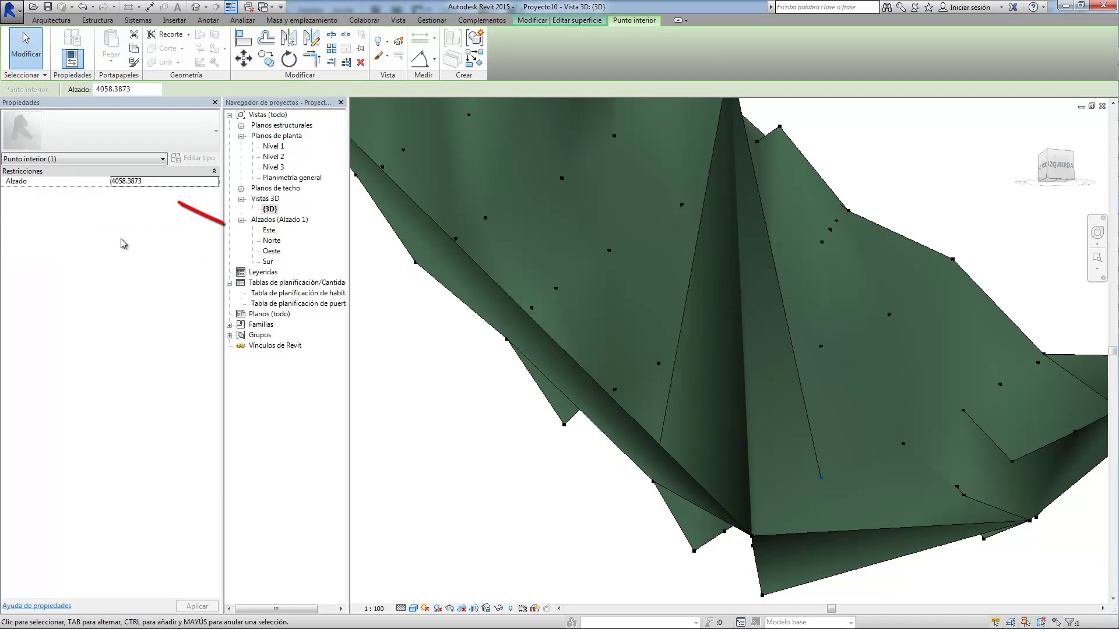
pyautogui.click(152, 180)
pyautogui.hotkey('ctrl', 'c')
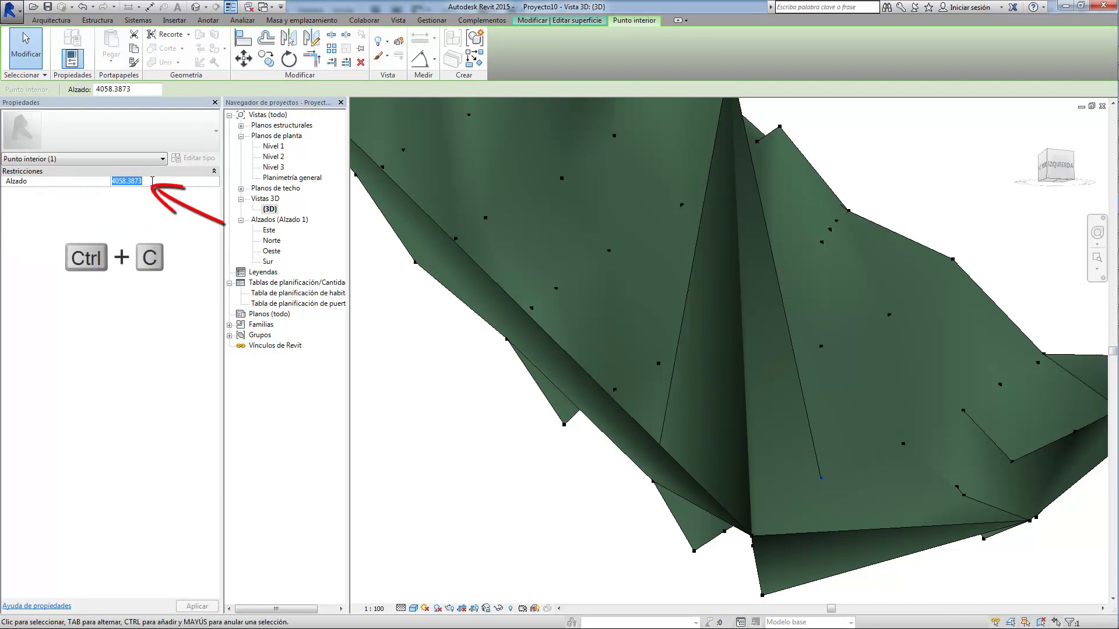
# Step: Set the spike's peak point to elevation 4058.3873 and check the flattened area
pyautogui.click(482, 483)
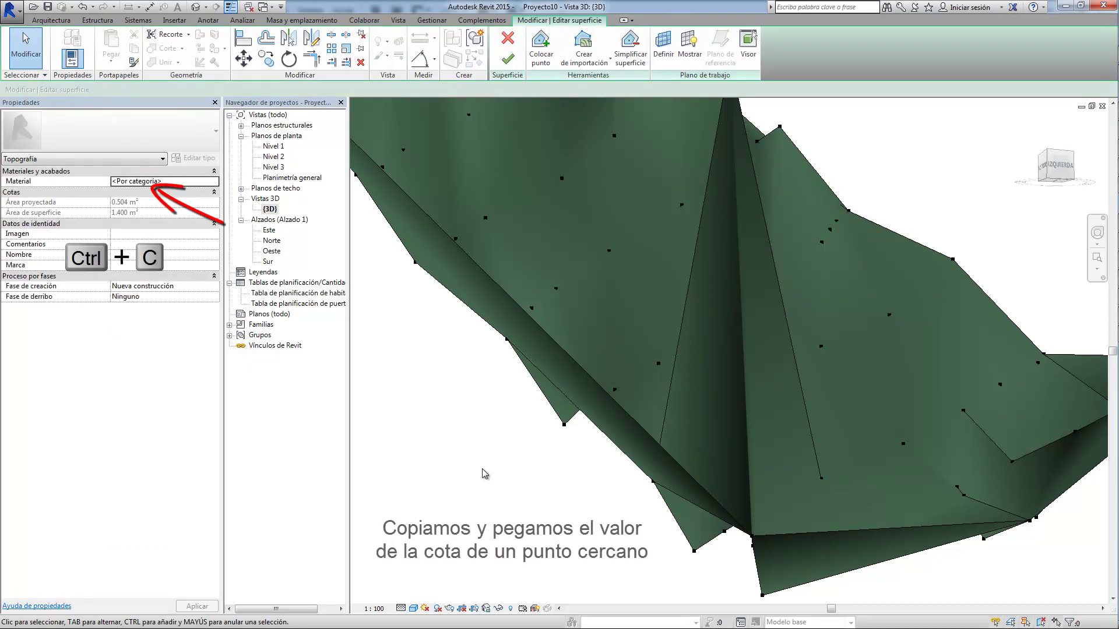
pyautogui.scroll(-2, 525, 460)
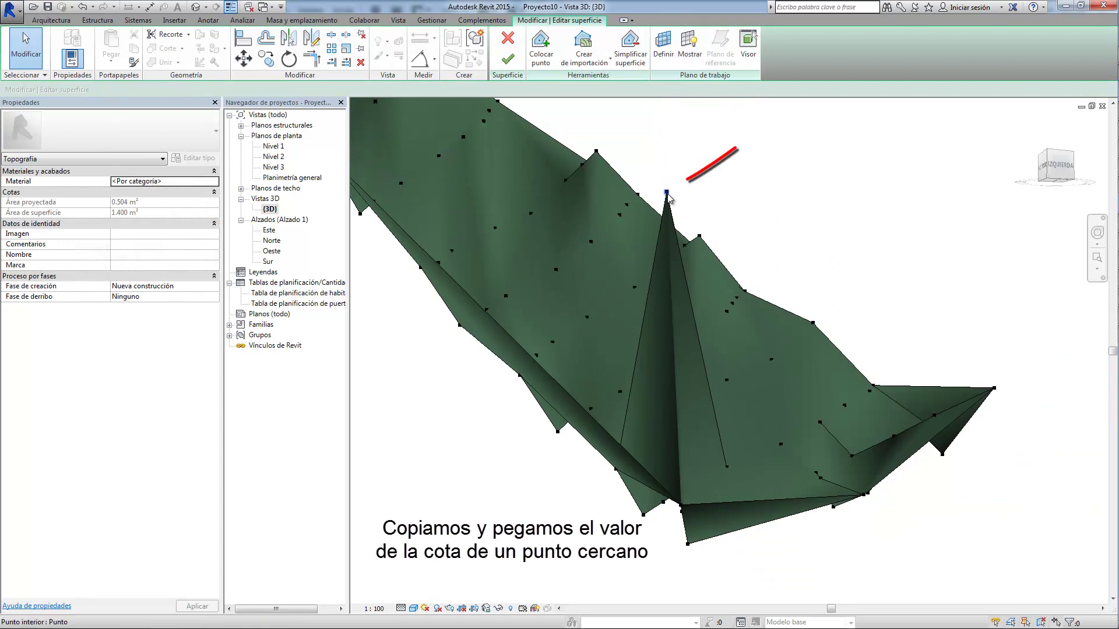
pyautogui.click(667, 192)
pyautogui.hotkey('ctrl', 'v')
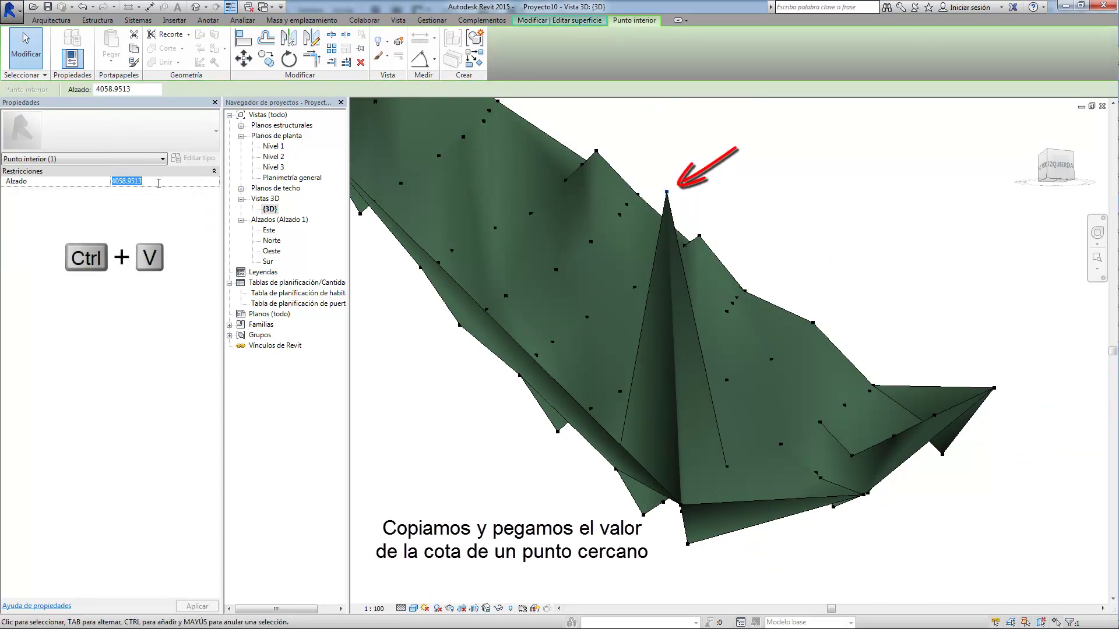
pyautogui.press('Return')
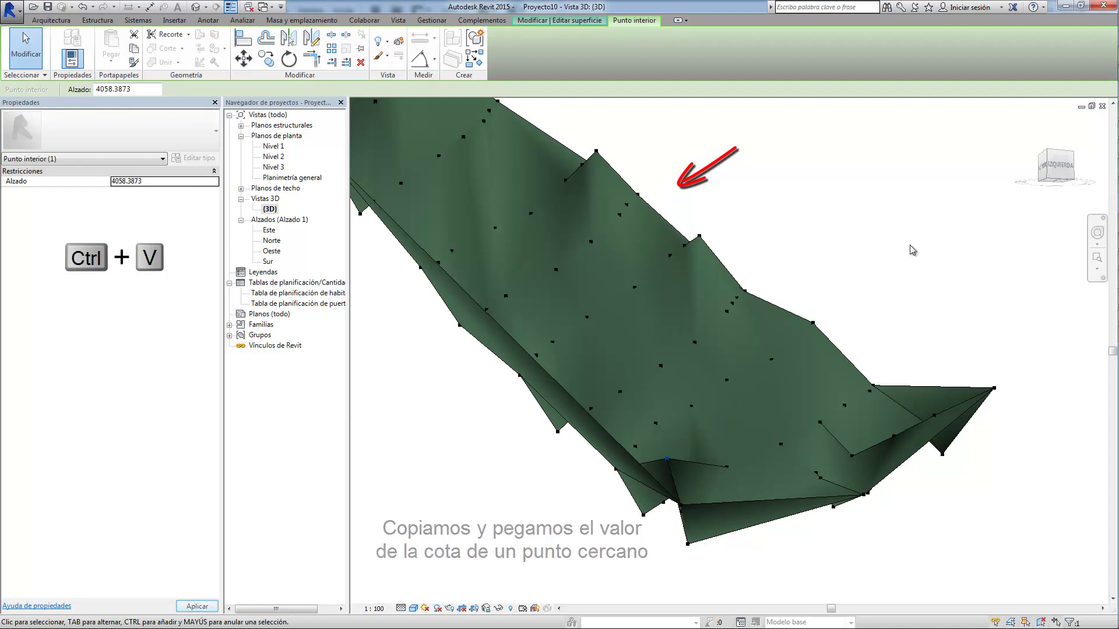
pyautogui.keyDown('shift'); pyautogui.moveTo(671, 511); pyautogui.dragTo(669, 575, button='middle'); pyautogui.keyUp('shift')
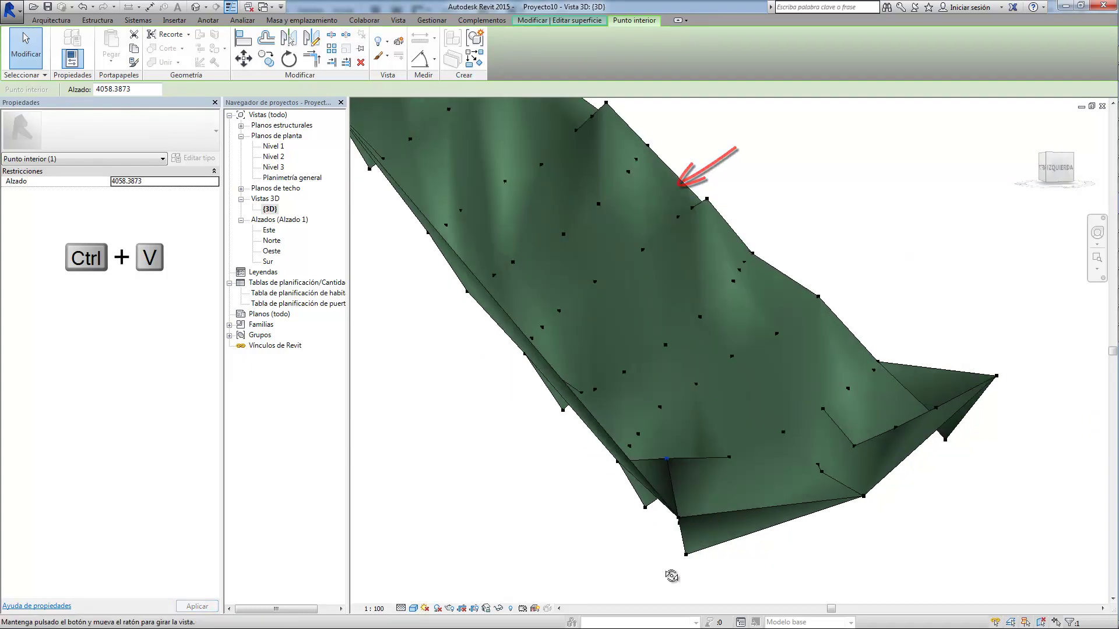
pyautogui.scroll(3, 471, 486)
pyautogui.click(471, 486)
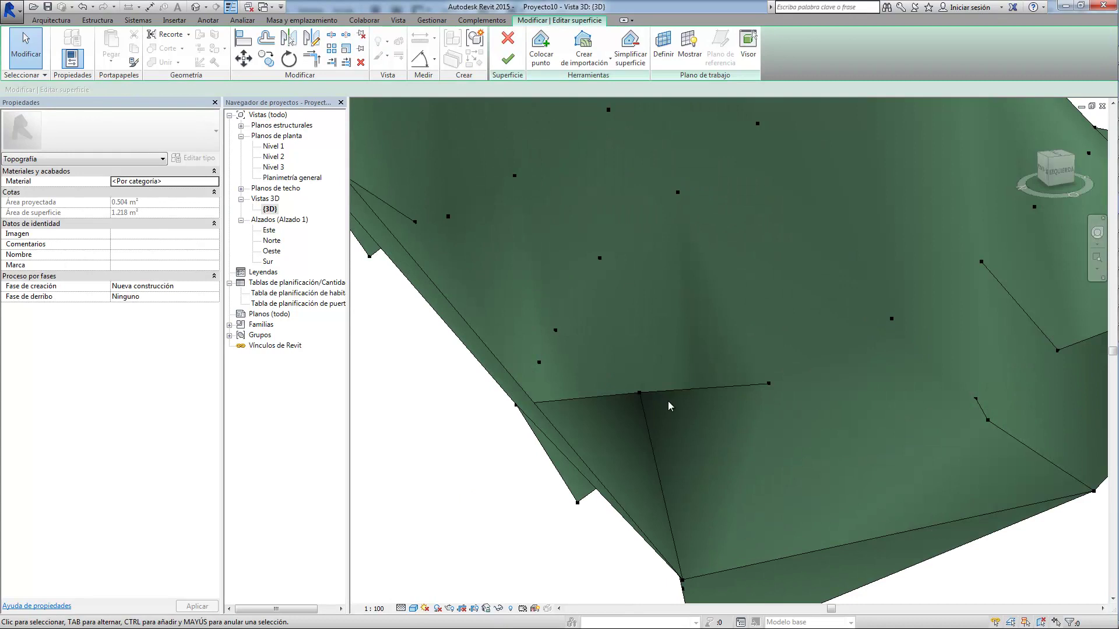
# Step: Copy the 4058.3422 elevation from a point beside the second spike
pyautogui.moveTo(602, 474)
pyautogui.keyDown('shift'); pyautogui.mouseDown(button='middle')
pyautogui.moveTo(857, 610)
pyautogui.moveTo(673, 426)
pyautogui.mouseUp(button='middle'); pyautogui.keyUp('shift')
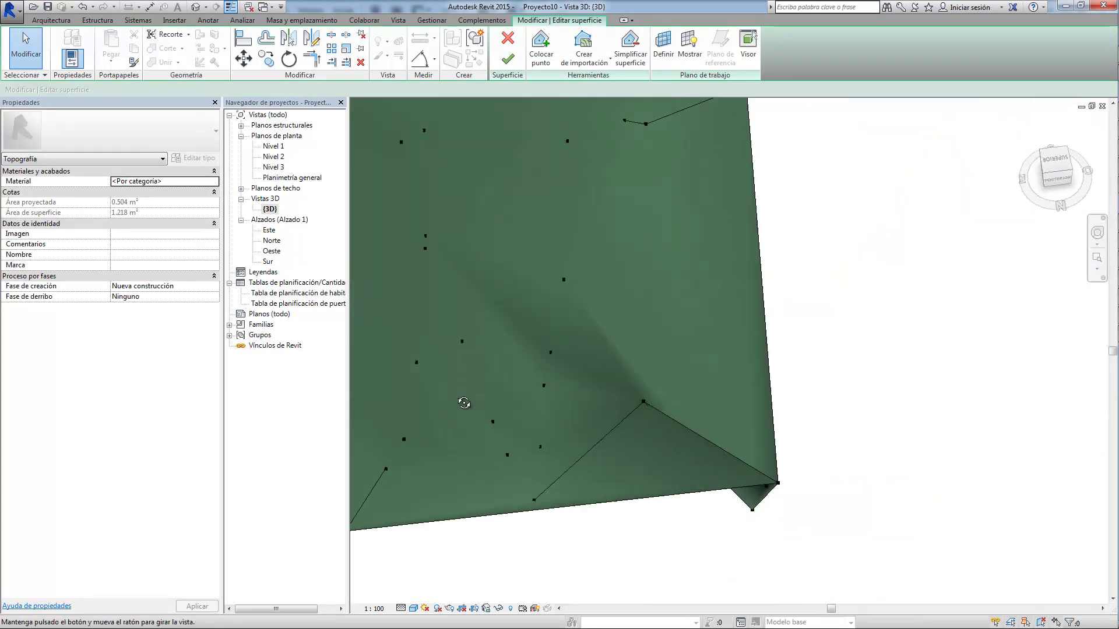
pyautogui.click(544, 387)
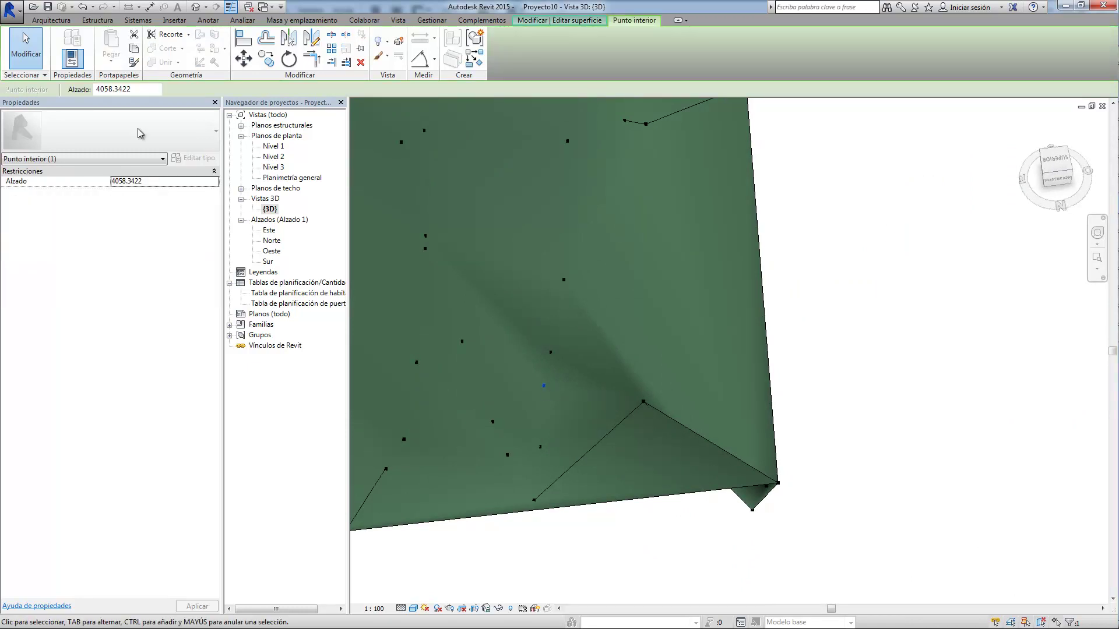
pyautogui.click(140, 182)
pyautogui.doubleClick(140, 182)
pyautogui.hotkey('ctrl', 'c')
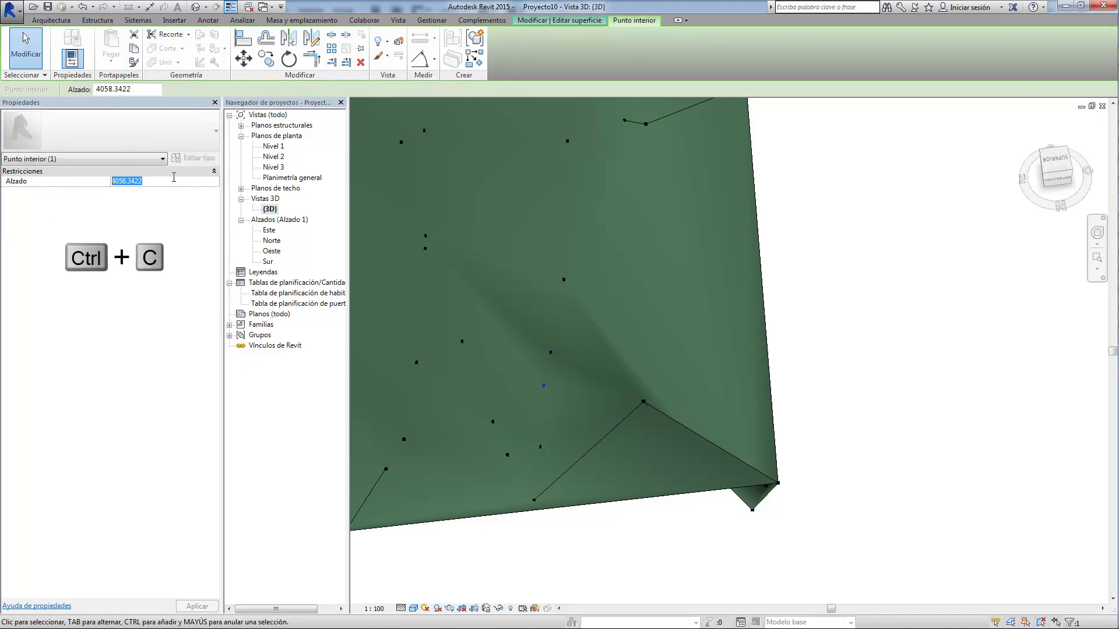
pyautogui.hotkey('ctrl', 'v')
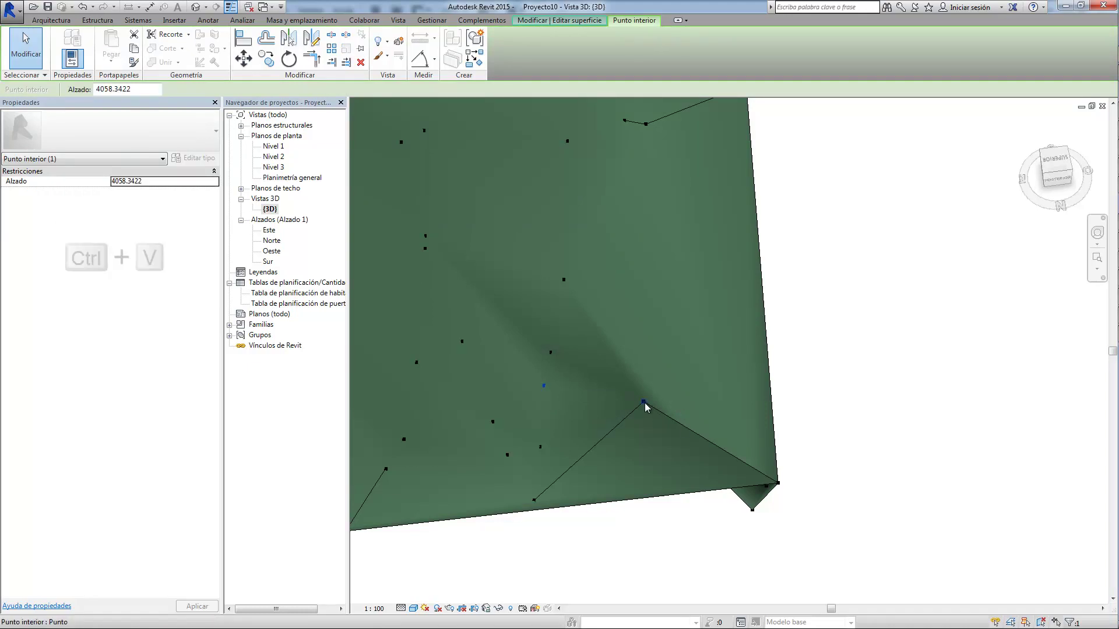
# Step: Set the second spike point to 4058.3422 and finish editing the surface
pyautogui.click(644, 403)
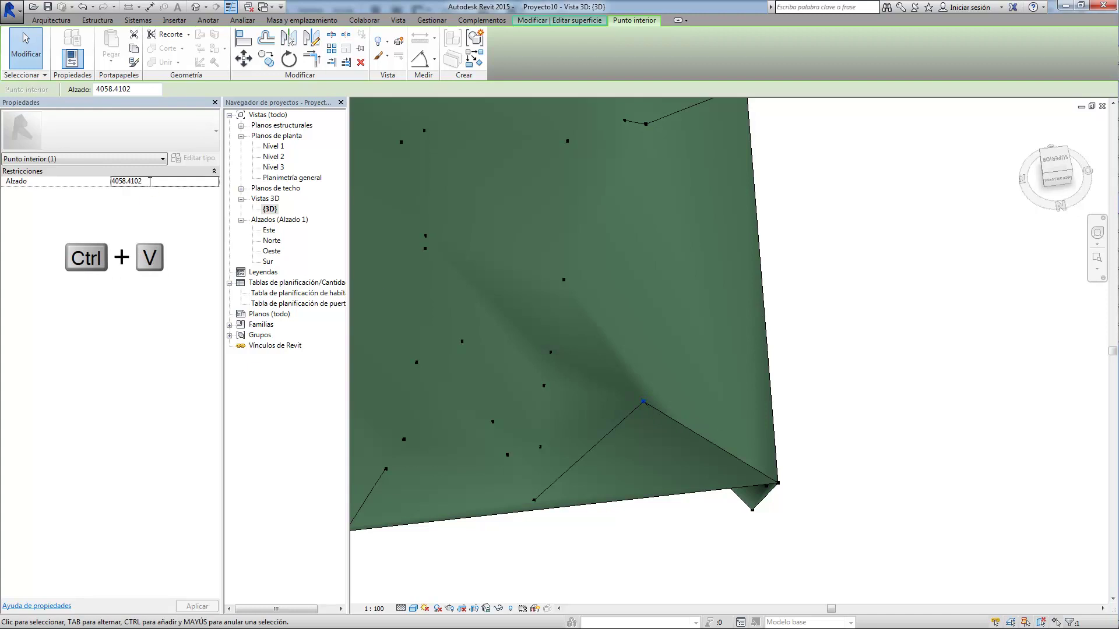
pyautogui.hotkey('ctrl', 'v')
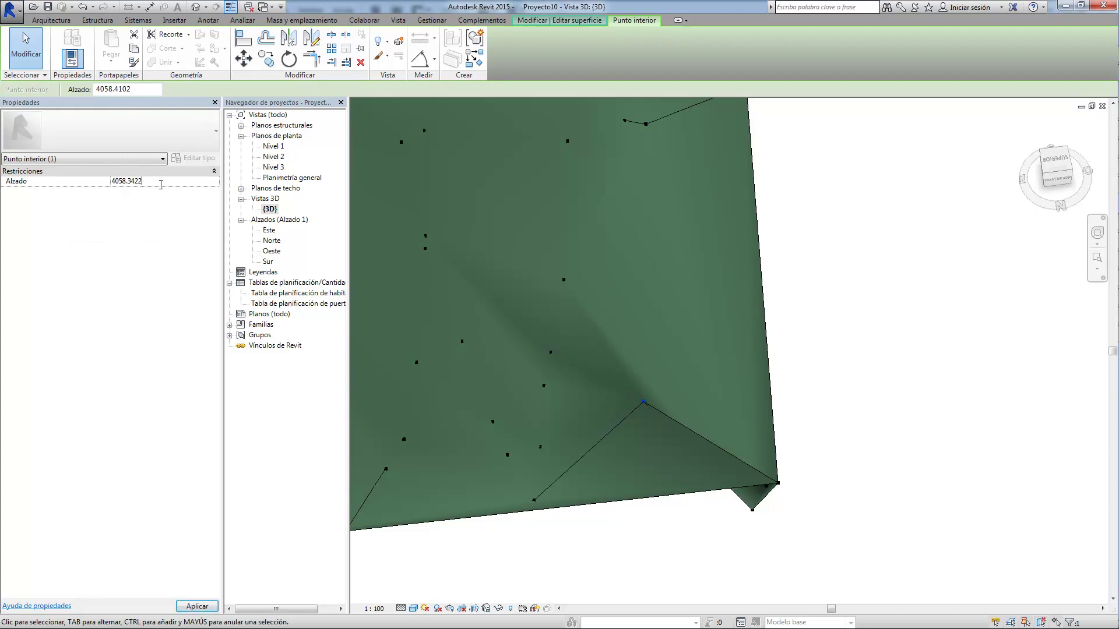
pyautogui.press('Return')
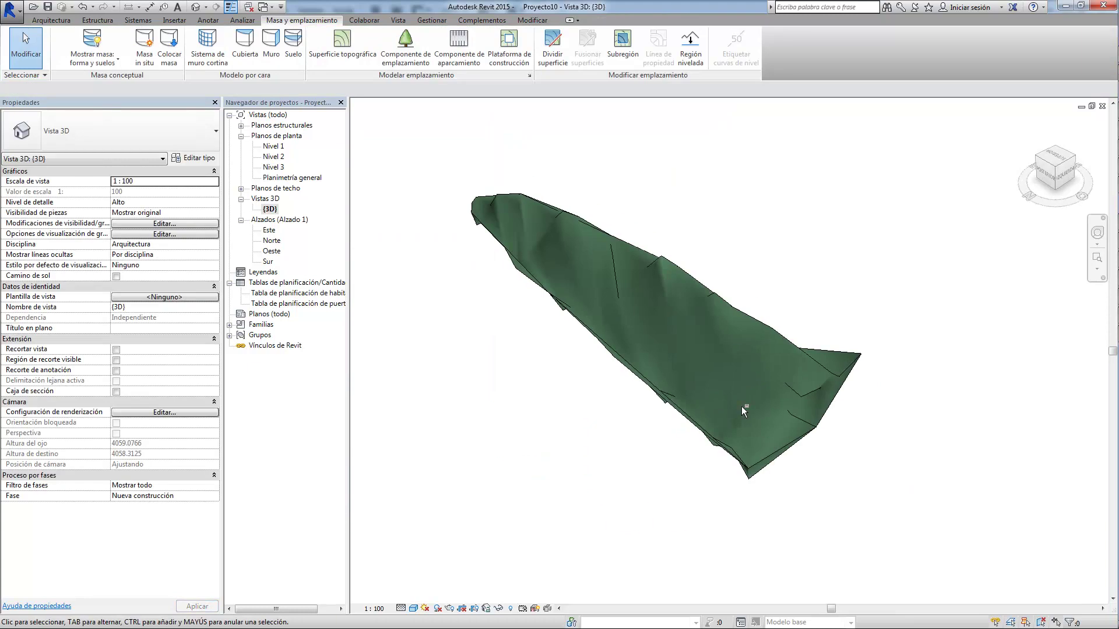
pyautogui.moveTo(741, 406)
pyautogui.keyDown('shift'); pyautogui.mouseDown(button='middle')
pyautogui.moveTo(554, 368)
pyautogui.moveTo(746, 394)
pyautogui.mouseUp(button='middle'); pyautogui.keyUp('shift')
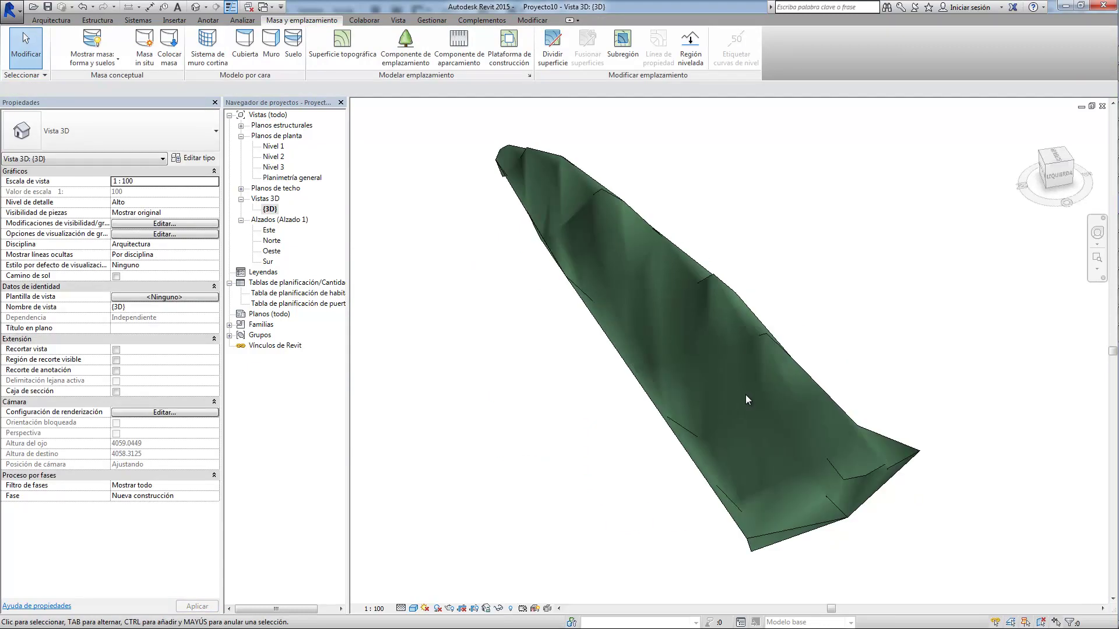